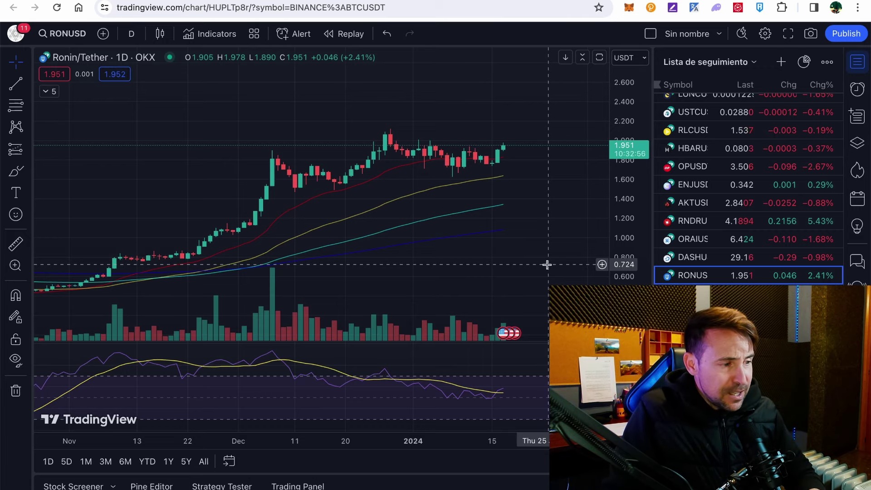
scroll(547, 264, "down", 3)
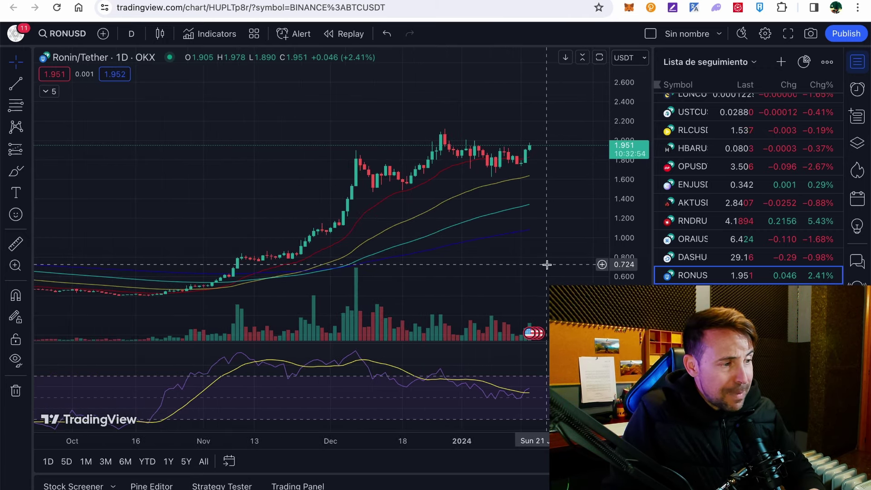
scroll(547, 264, "down", 4)
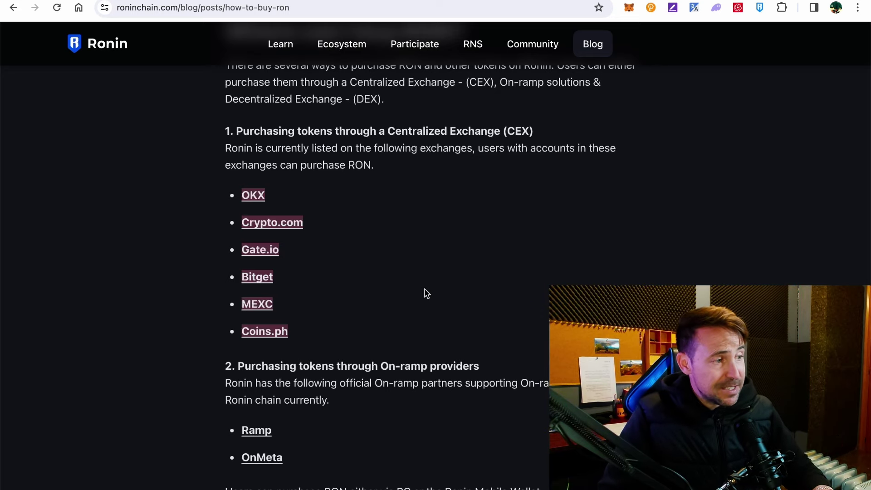
Open the RON withdrawal form from the MEXC spot wallet's asset list and select RONIN as the withdrawal network
key("ctrl+Tab")
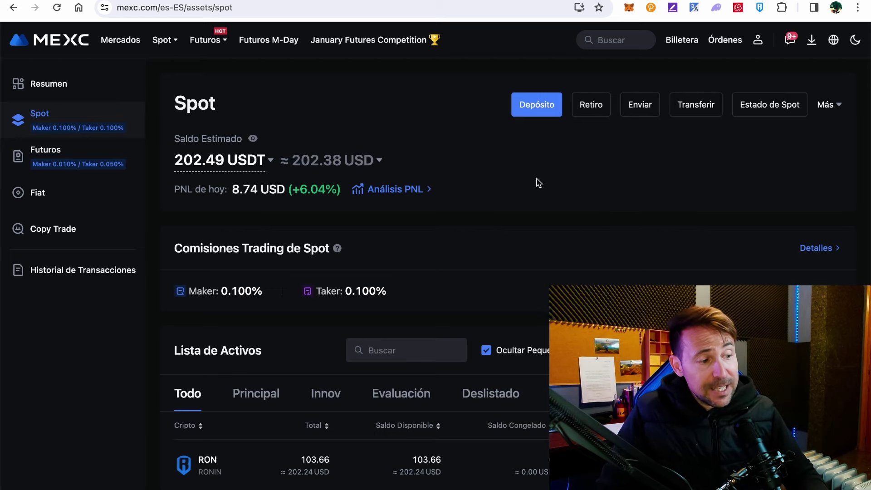
scroll(478, 201, "down", 1)
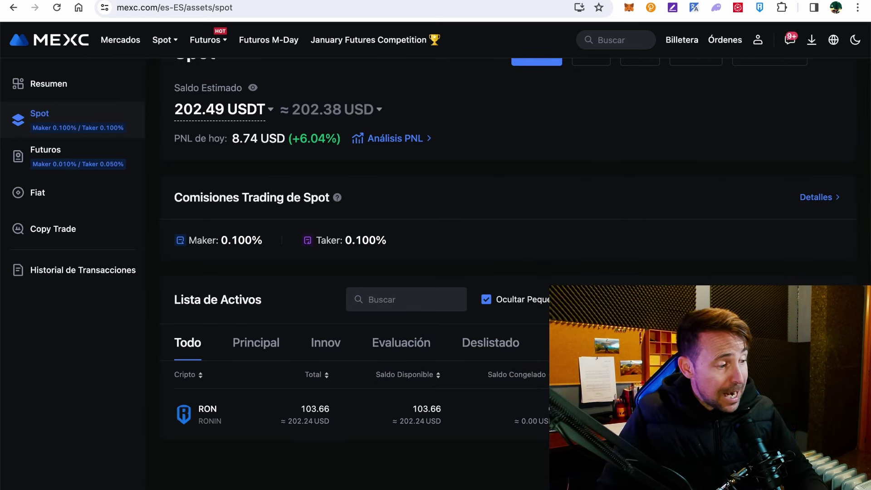
left_click(781, 414)
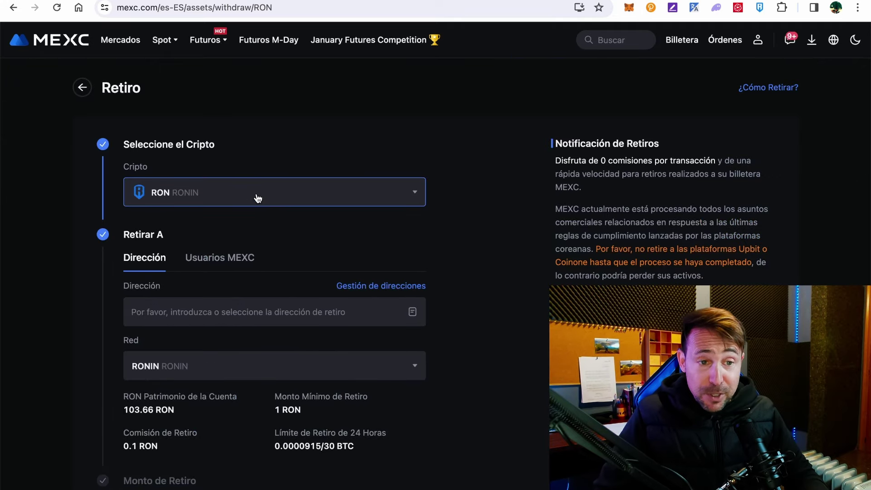
left_click(194, 311)
scroll(237, 151, "down", 1)
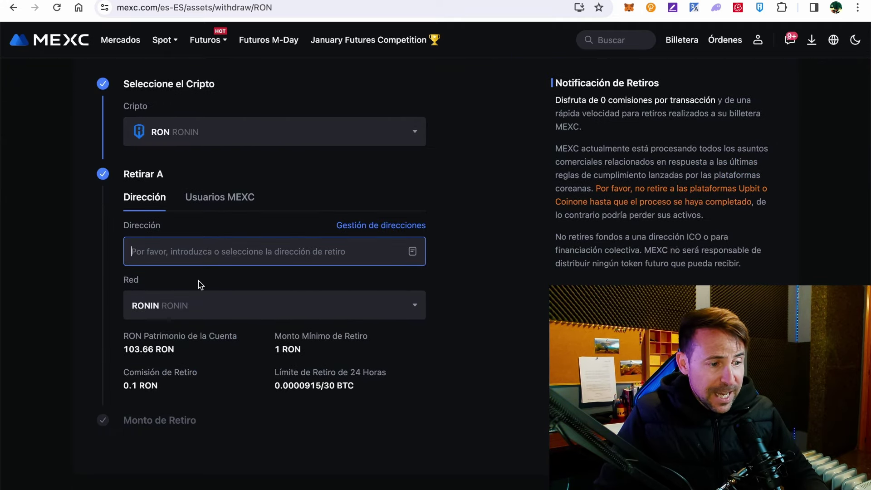
left_click(194, 316)
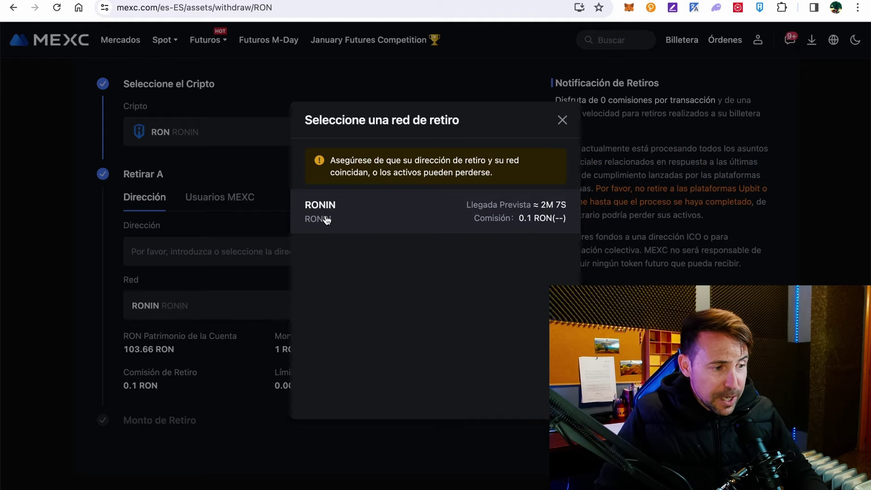
left_click(326, 220)
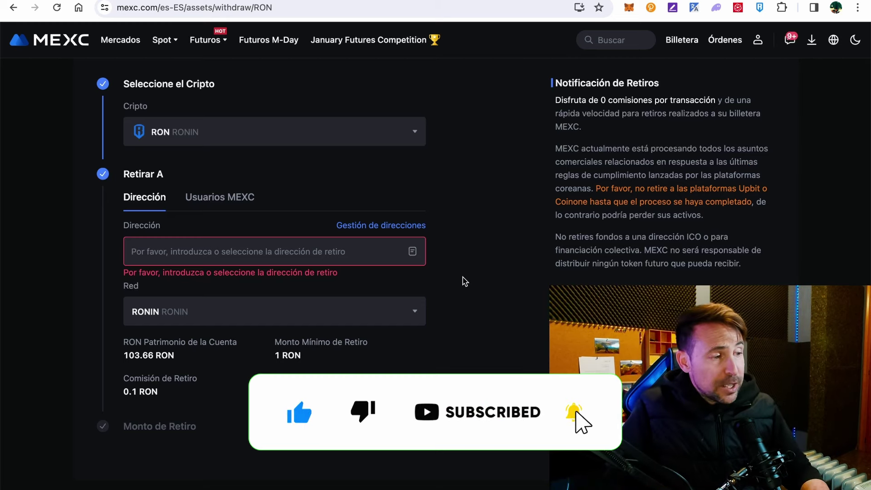
Open the asset purchase page from the Ronin wallet extension's deposit options
left_click(759, 9)
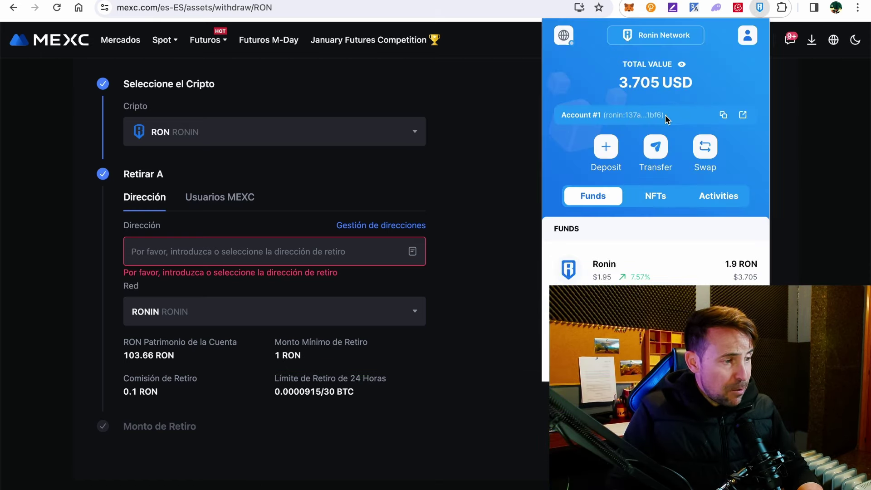
left_click(606, 148)
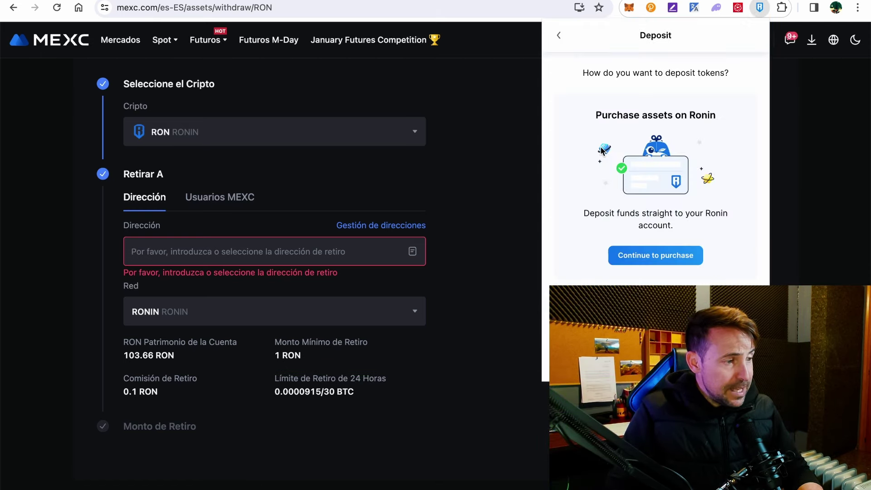
left_click(647, 257)
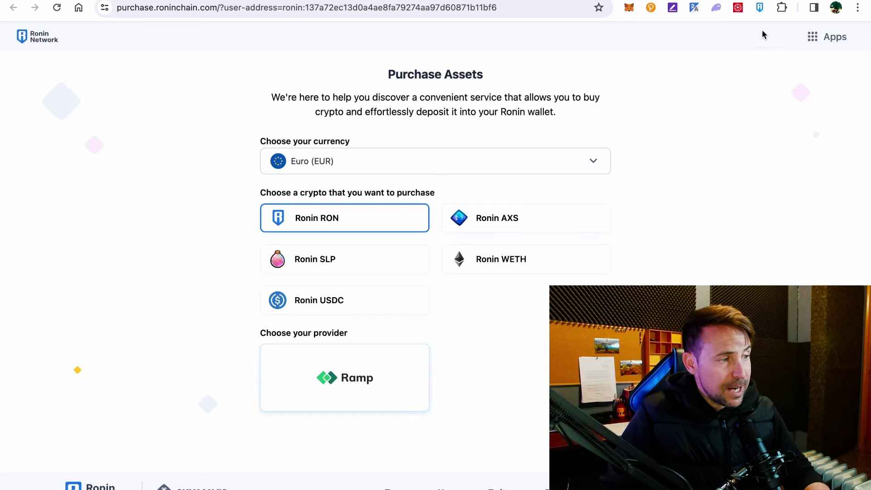
Open the Ronin Bridge deposit form from the Ronin wallet extension's deposit options
left_click(758, 18)
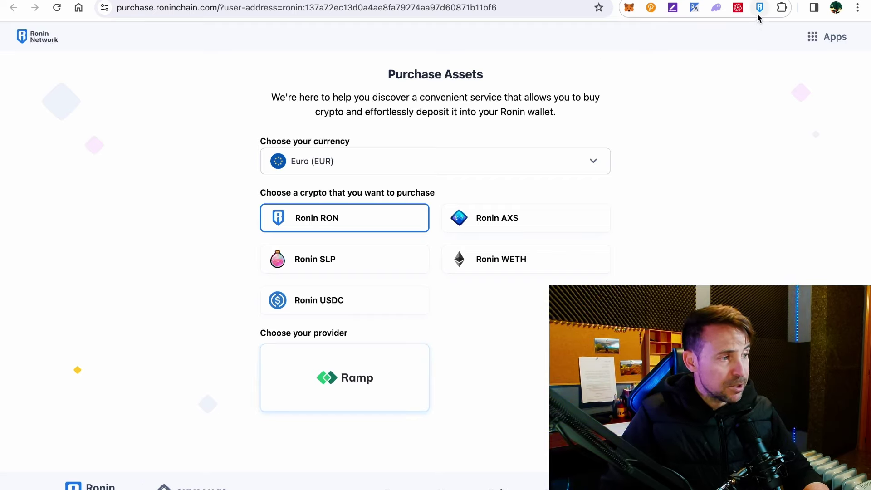
left_click(757, 13)
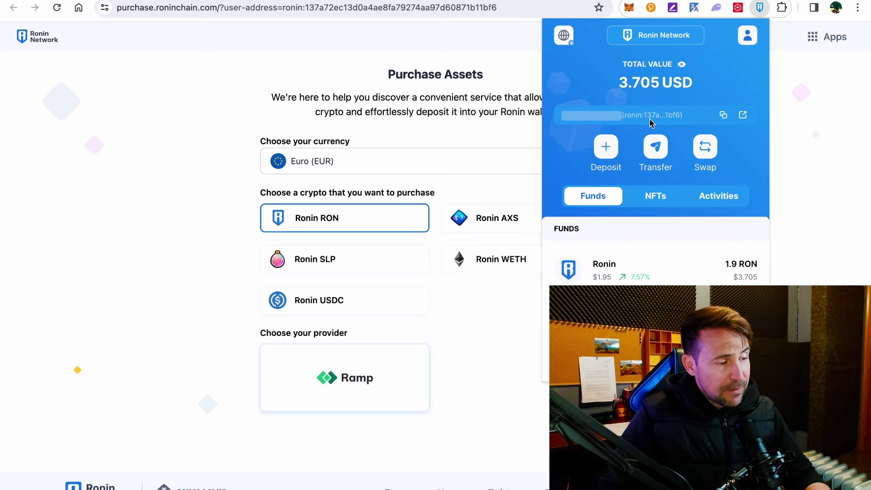
left_click(605, 154)
scroll(656, 168, "down", 2)
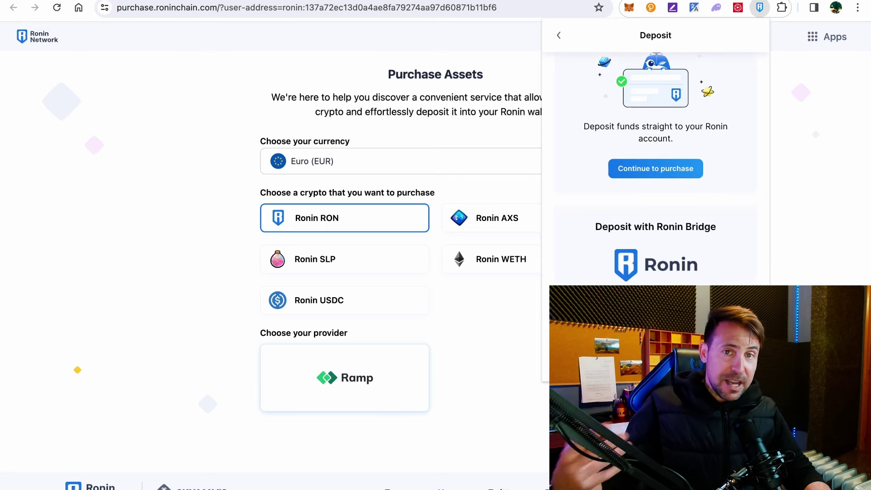
left_click(656, 254)
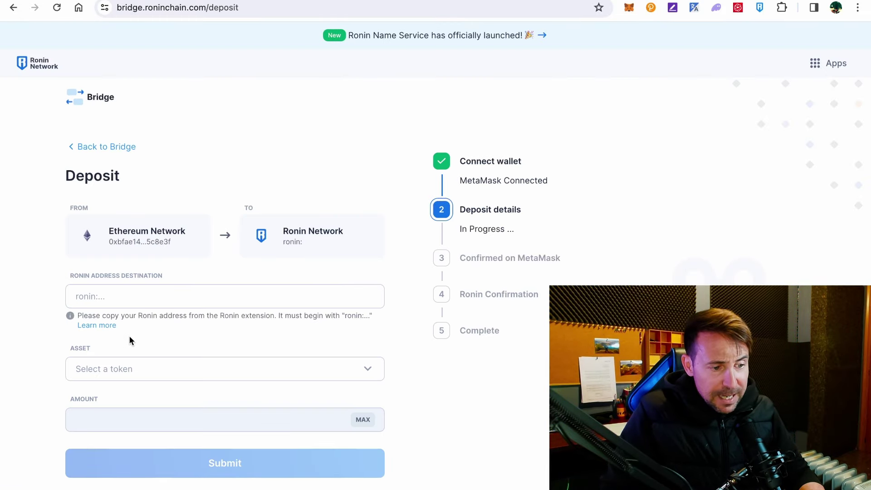
Return to MEXC and open the withdrawal form for RON from the spot wallet's asset list
key("ctrl+Tab")
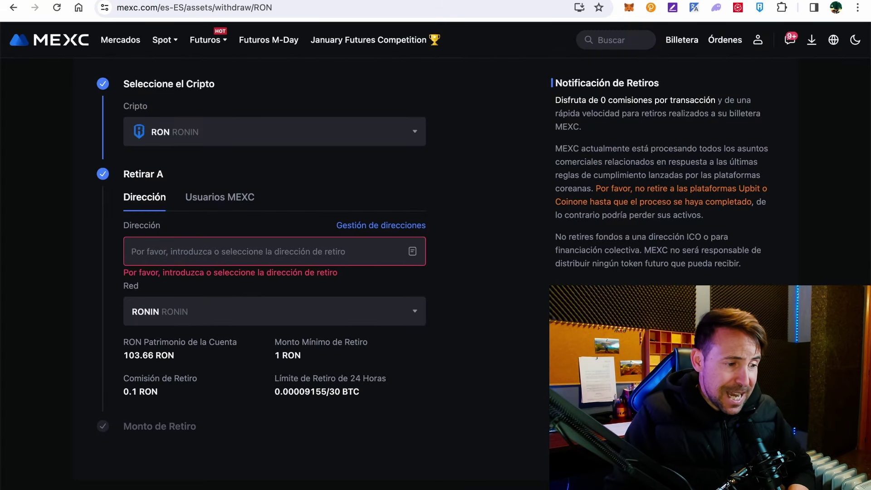
left_click(689, 42)
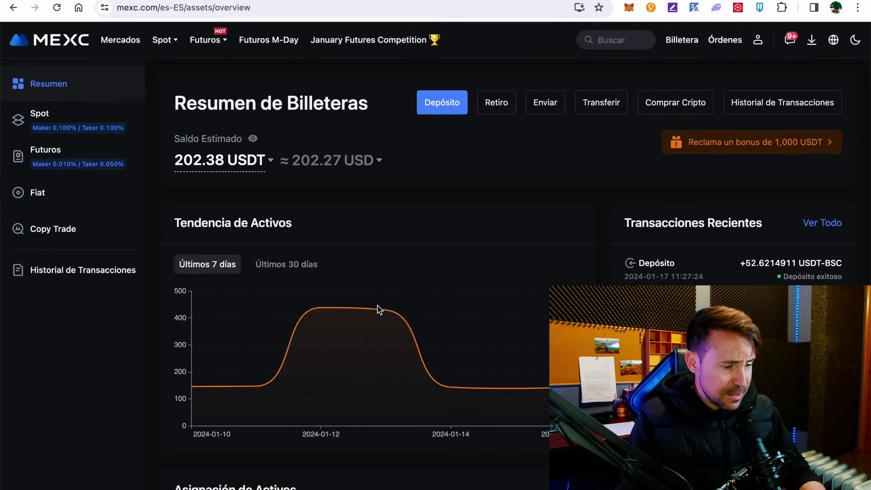
scroll(379, 310, "down", 4)
scroll(379, 310, "up", 4)
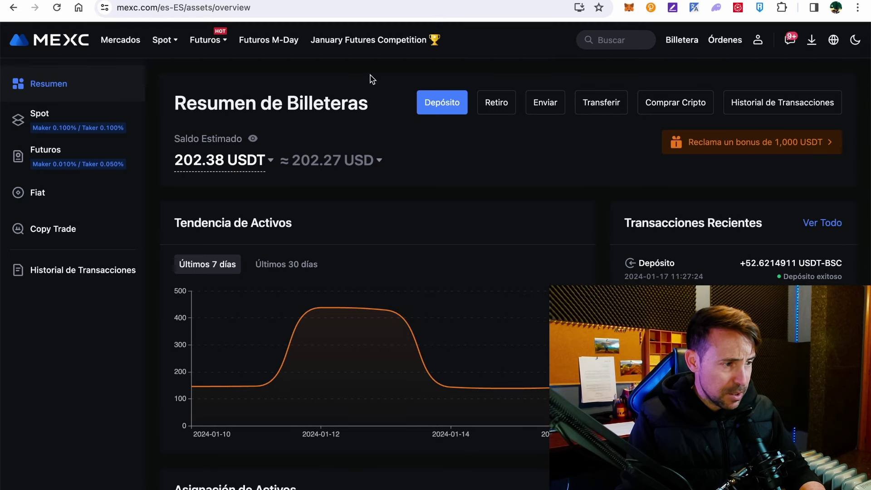
mouse_move(682, 40)
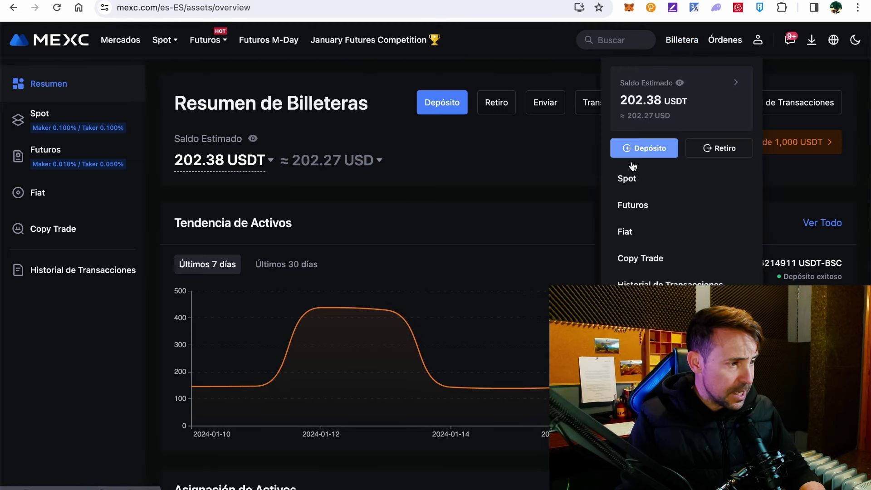
left_click(633, 184)
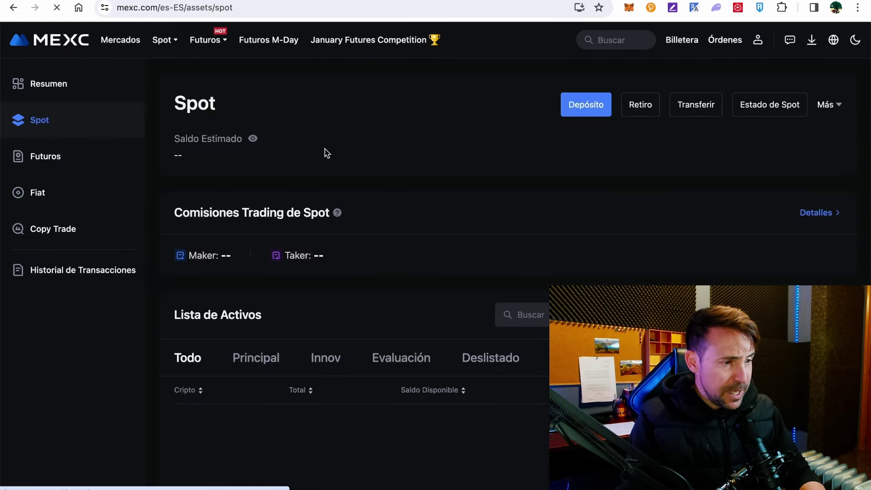
scroll(312, 279, "down", 3)
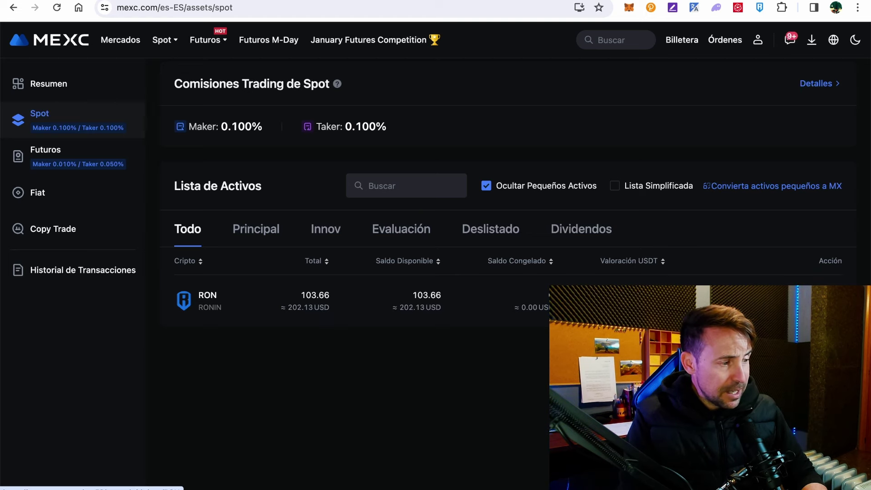
left_click(823, 301)
Copy the Ronin wallet address, use it as the withdrawal destination and withdraw 103.66 RON over the RONIN network
left_click(761, 8)
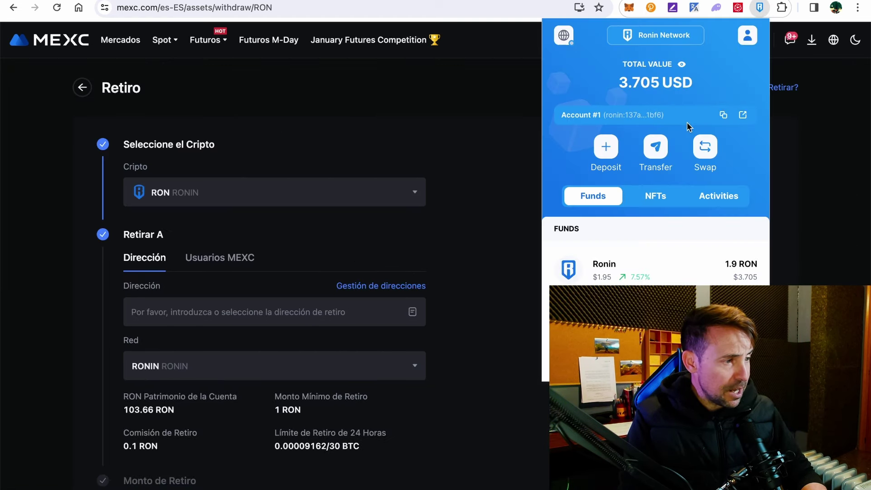
left_click(722, 116)
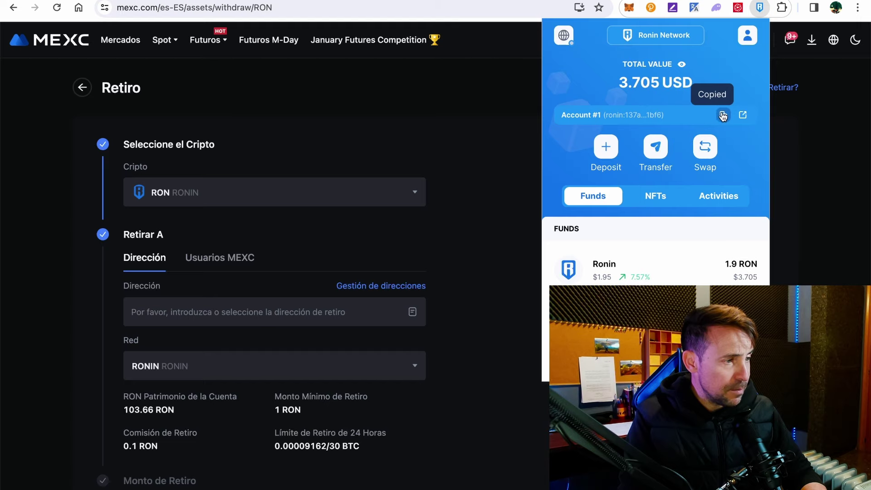
left_click(461, 140)
left_click(182, 306)
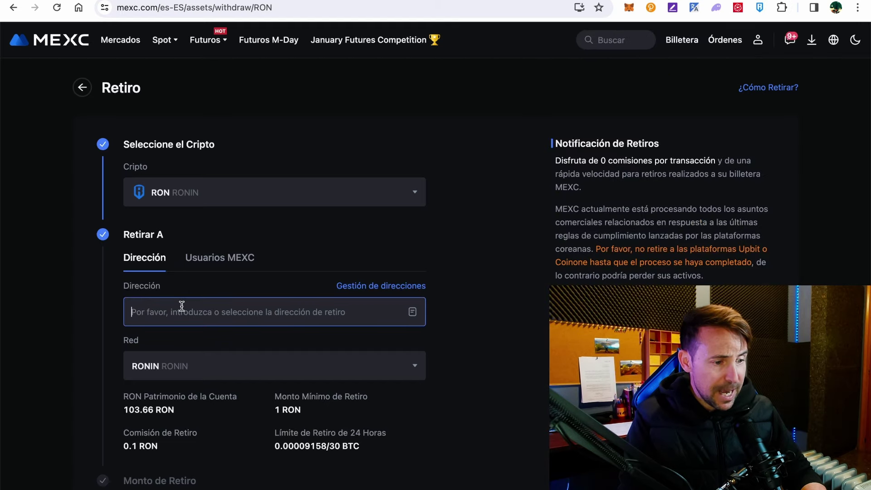
scroll(274, 395, "down", 6)
scroll(261, 206, "up", 6)
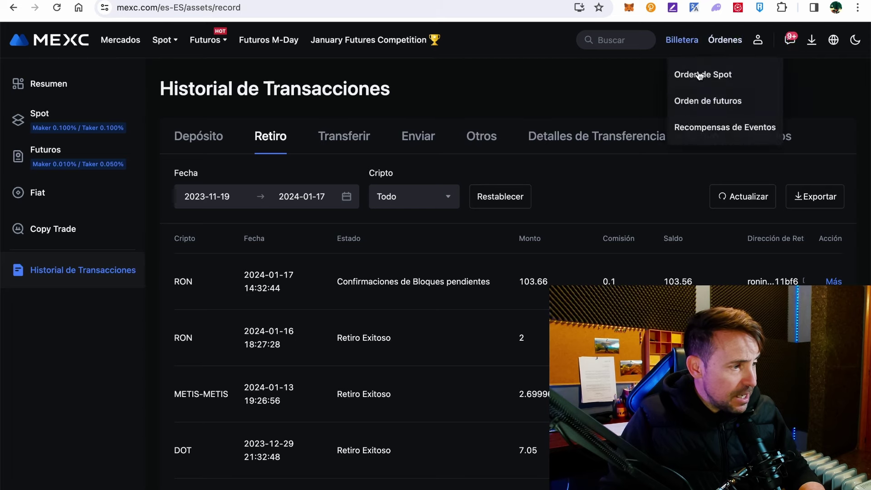
Check the RON funds in the Ronin wallet extension and connect the wallet to Katana's Farm page
left_click(761, 8)
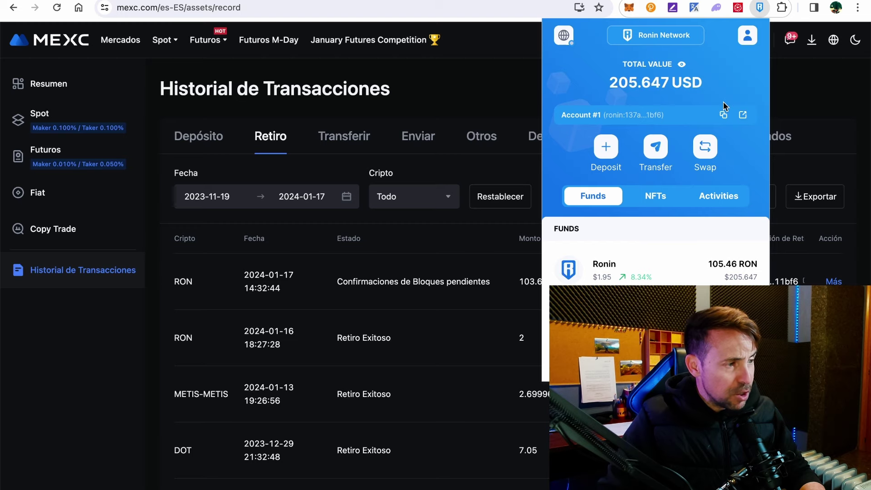
left_click(806, 87)
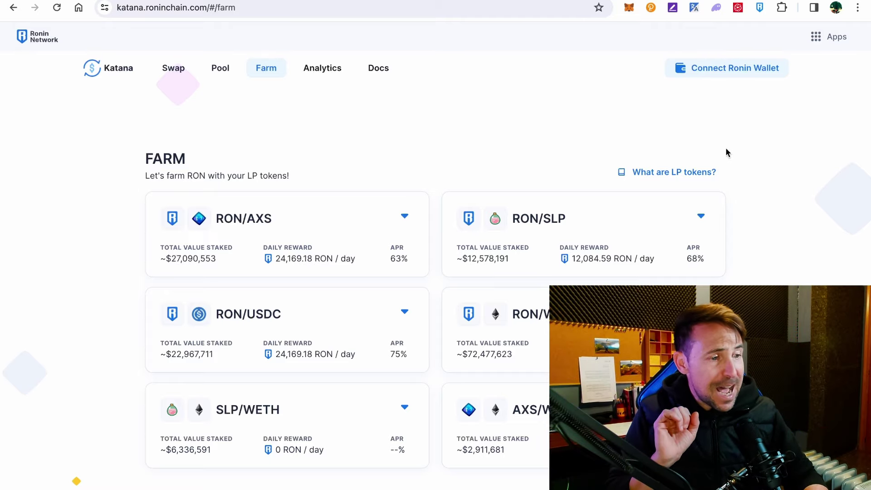
left_click(705, 65)
left_click(451, 330)
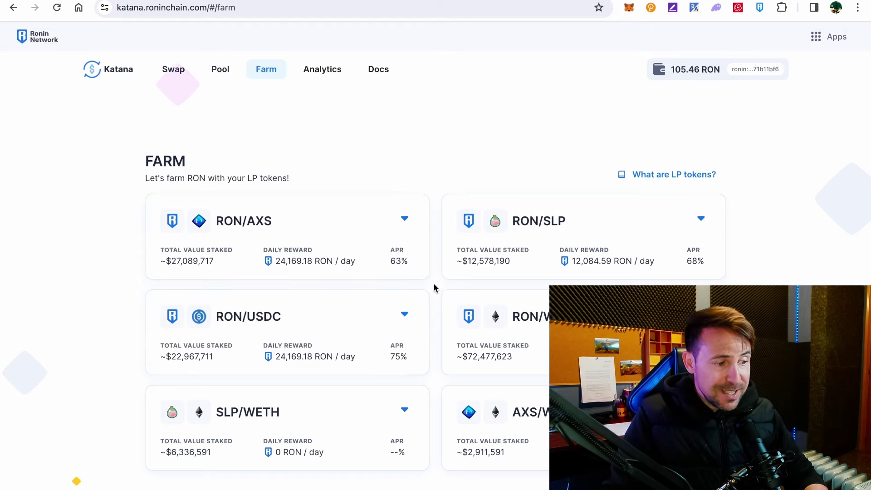
Look over the Katana farm pools and check the RON funds available in the Ronin wallet
scroll(434, 284, "down", 1)
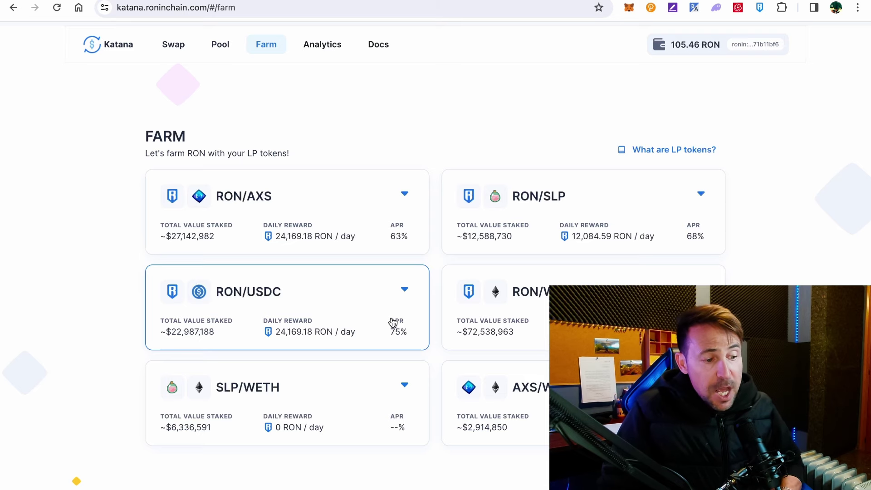
left_click(760, 8)
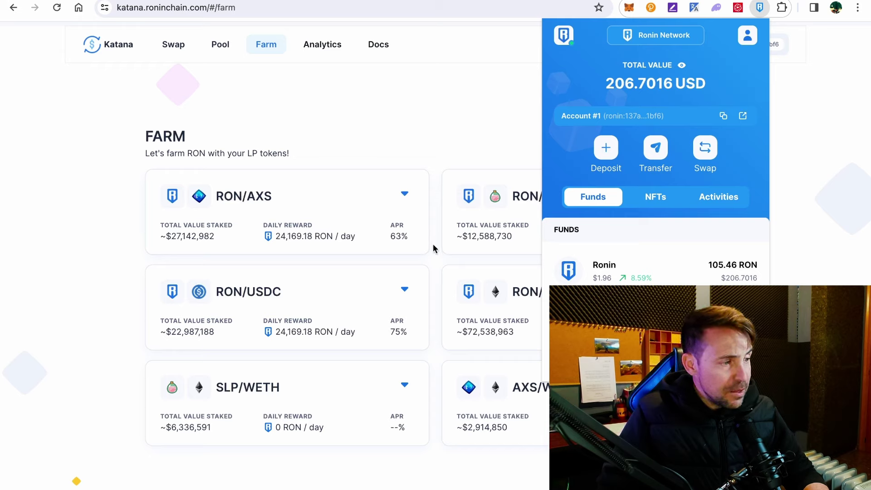
left_click(434, 268)
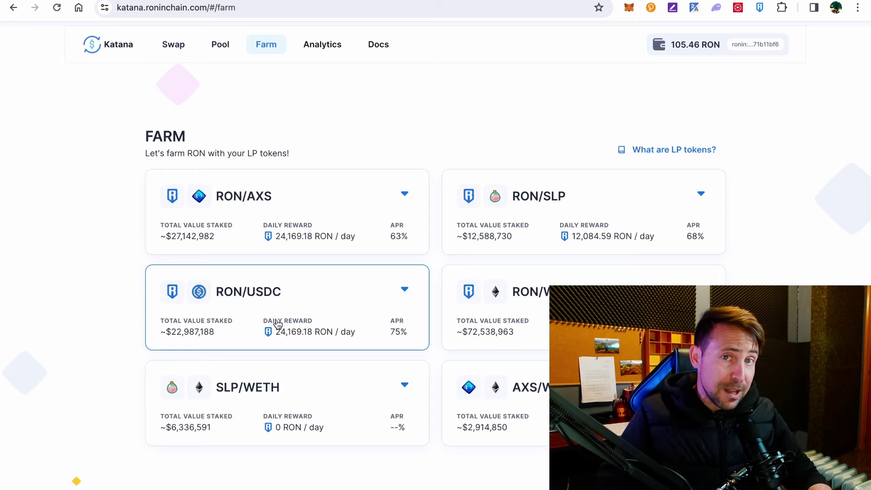
Set up a Katana swap from RON to USDC with 50 USDC as the amount to receive
left_click(174, 49)
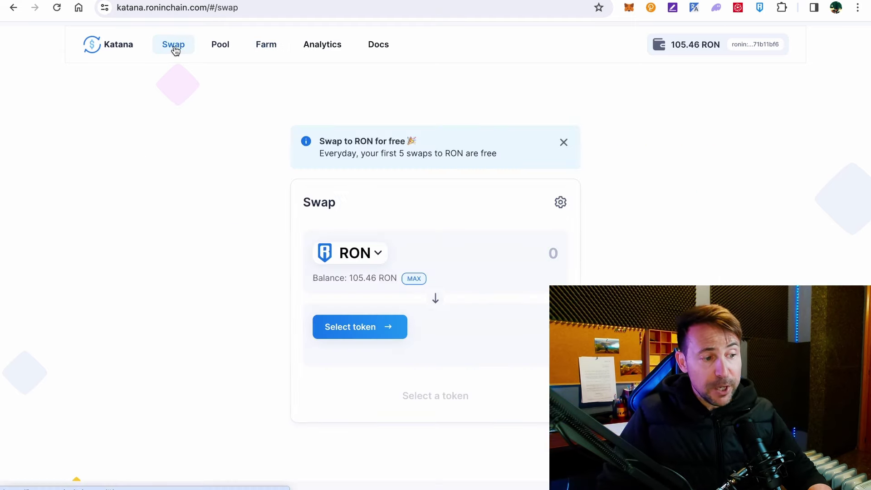
left_click(391, 333)
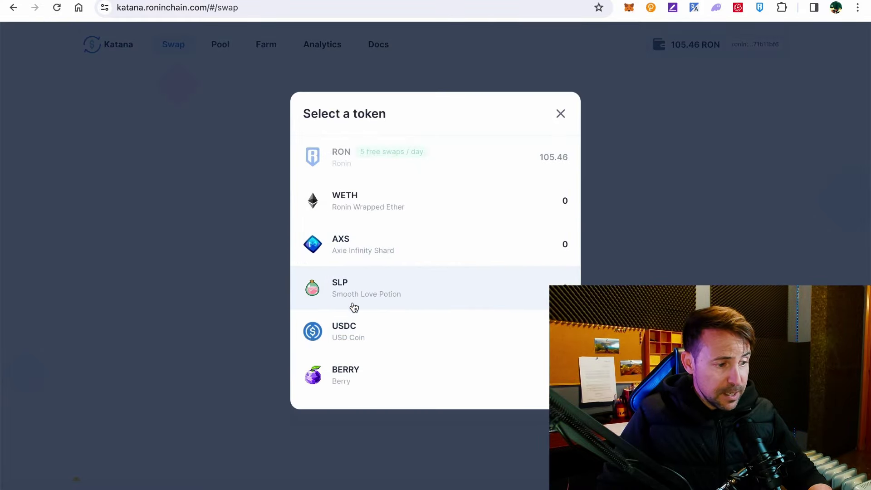
left_click(355, 333)
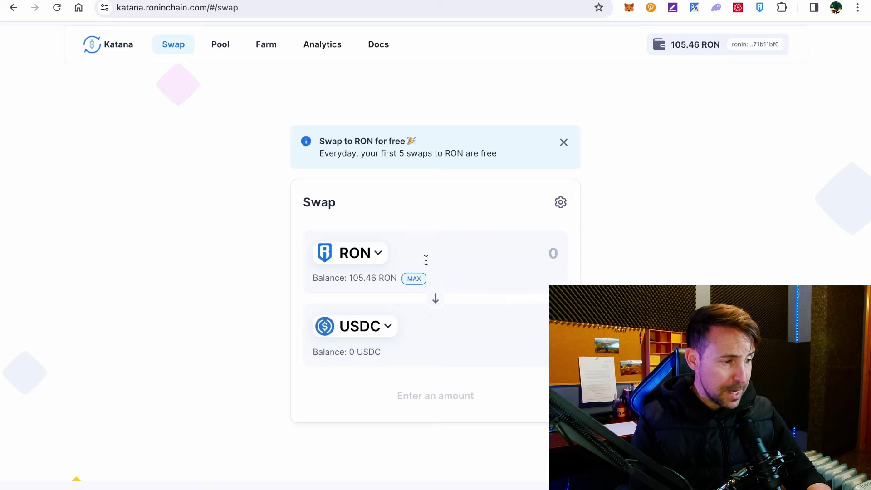
left_click(414, 278)
type("50")
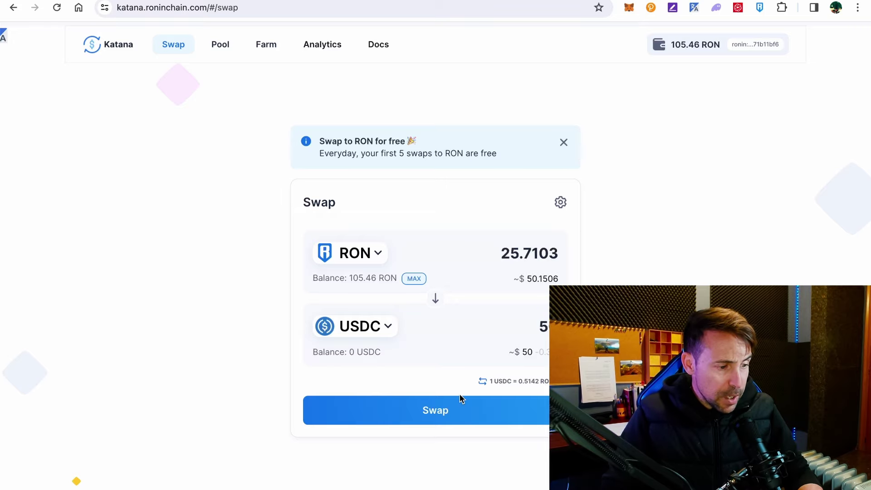
Confirm the swap of RON to 50 USDC and check the funds in the Ronin wallet
left_click(438, 412)
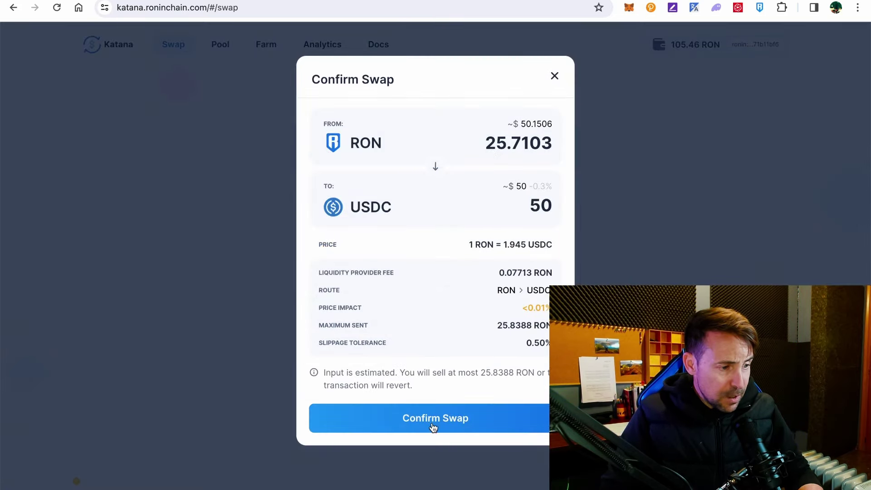
left_click(434, 427)
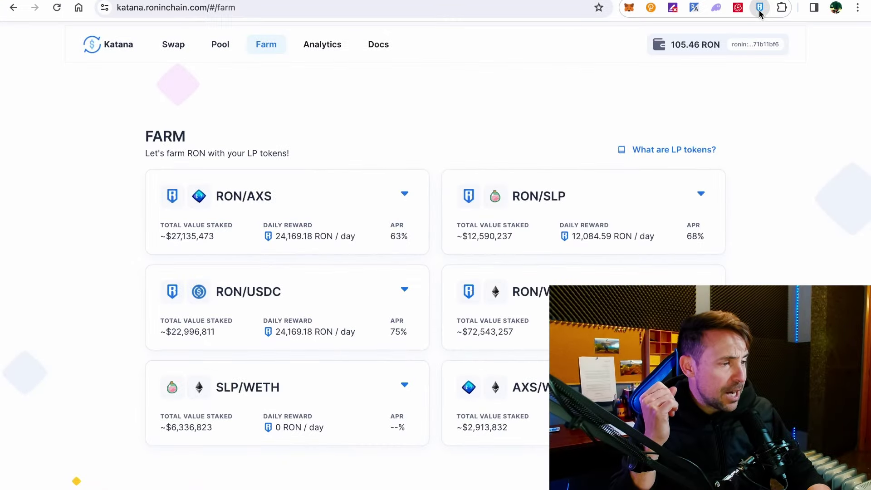
left_click(760, 7)
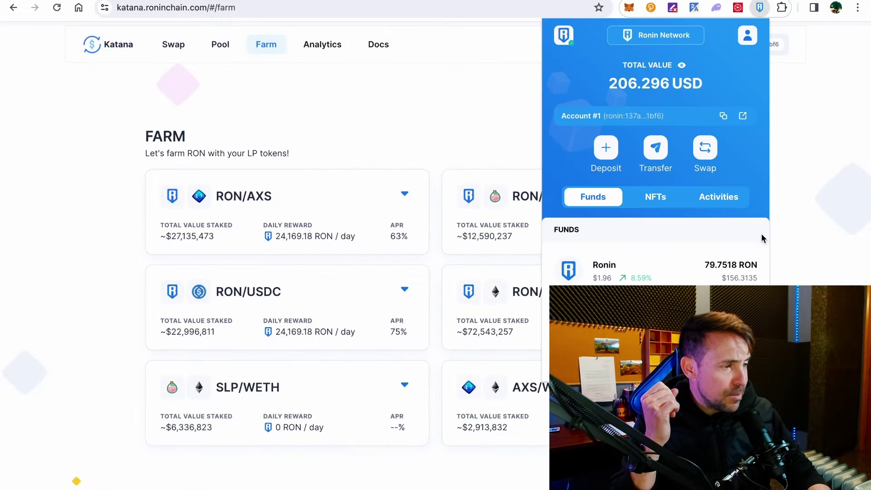
scroll(625, 281, "down", 3)
scroll(655, 200, "down", 1)
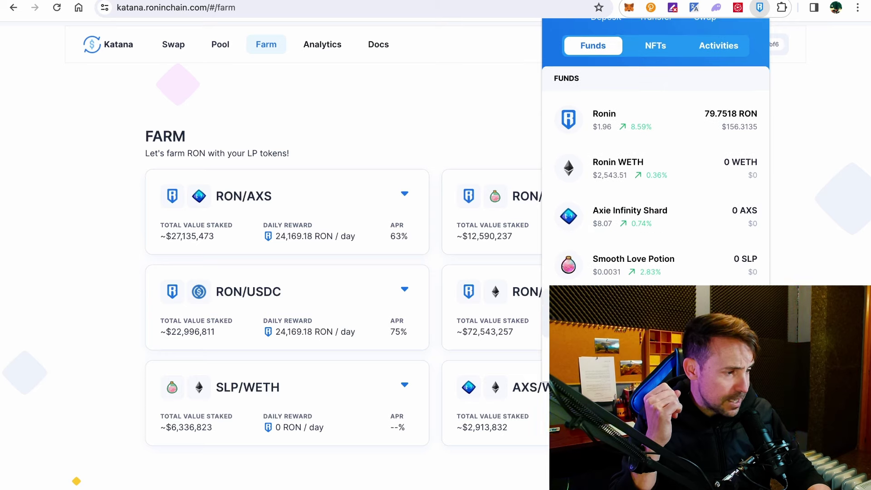
left_click(807, 245)
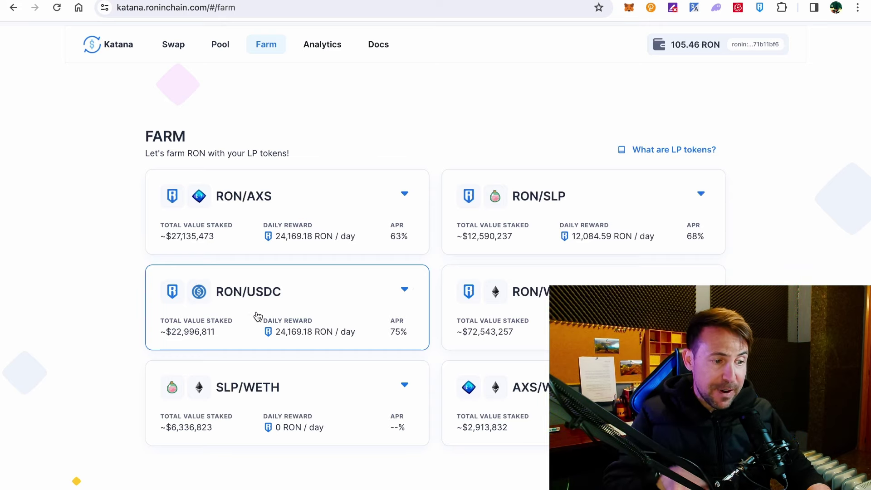
Start adding liquidity for the RON/USDC farm with the maximum 50 USDC and approve Katana's use of the USDC
left_click(406, 292)
scroll(335, 317, "down", 3)
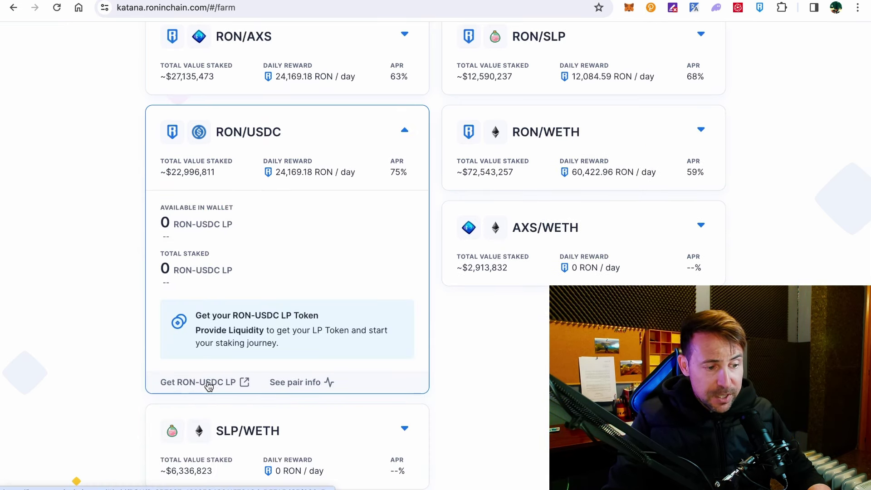
left_click(244, 383)
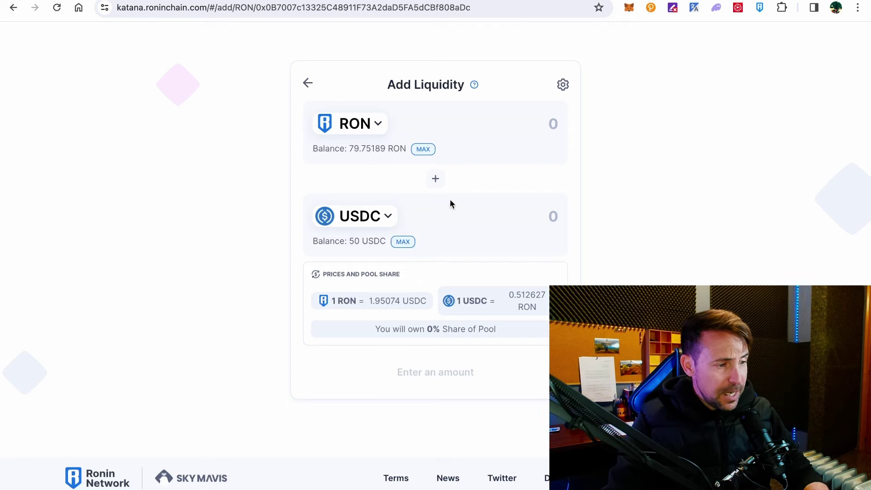
left_click(404, 242)
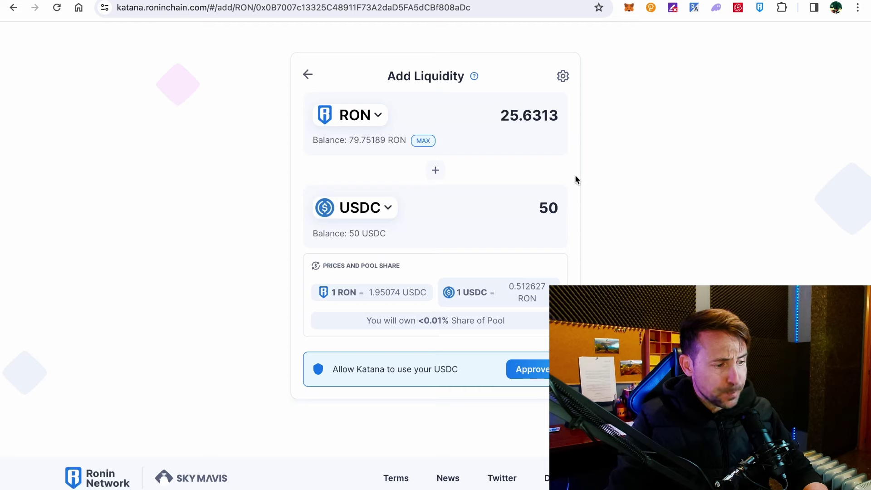
left_click(529, 374)
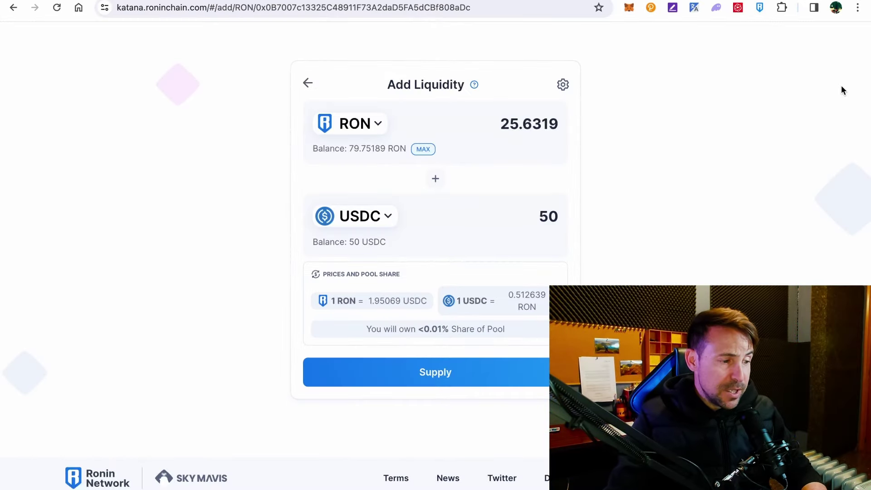
Supply 25.6319 RON and 50 USDC to the liquidity pool and confirm the contract interaction in the wallet
left_click(424, 373)
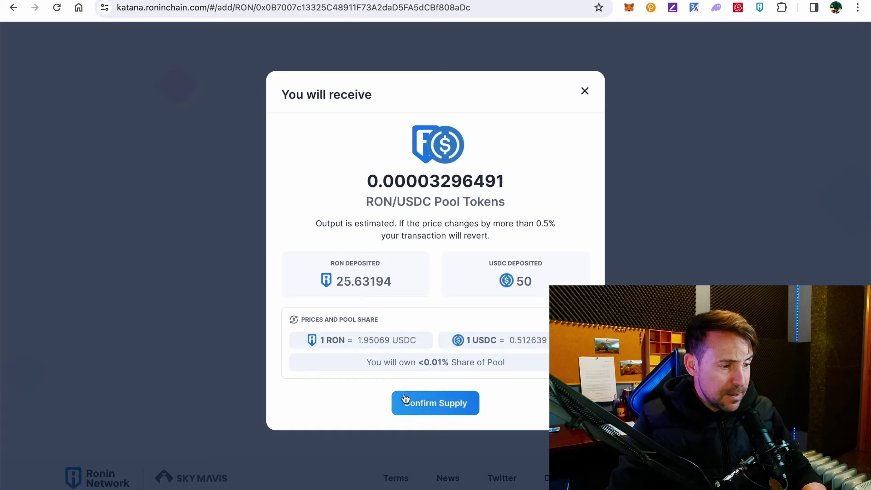
left_click(435, 404)
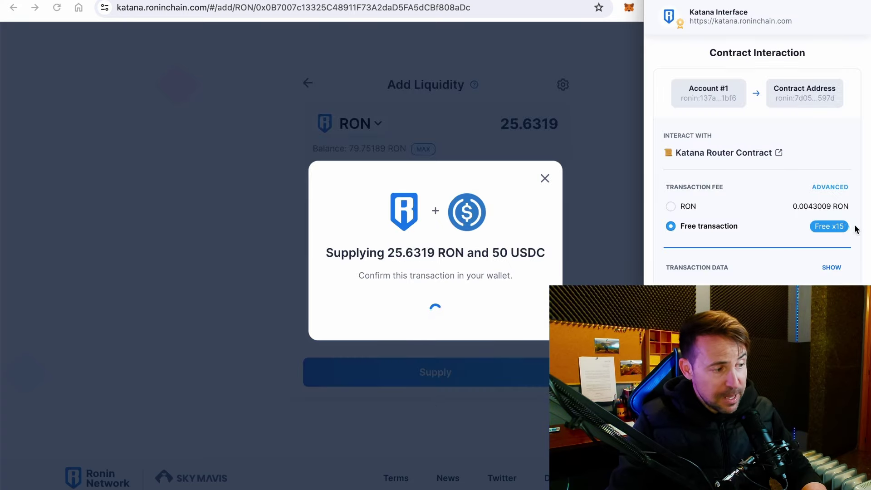
left_click(812, 463)
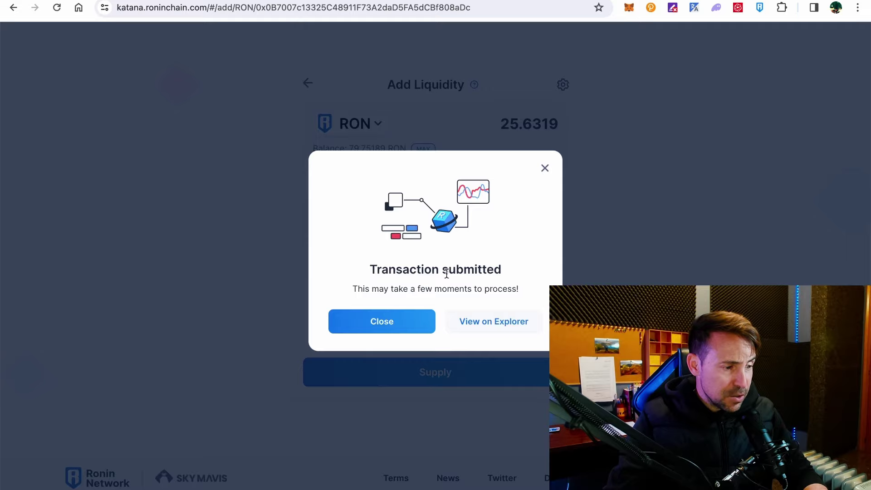
left_click(402, 324)
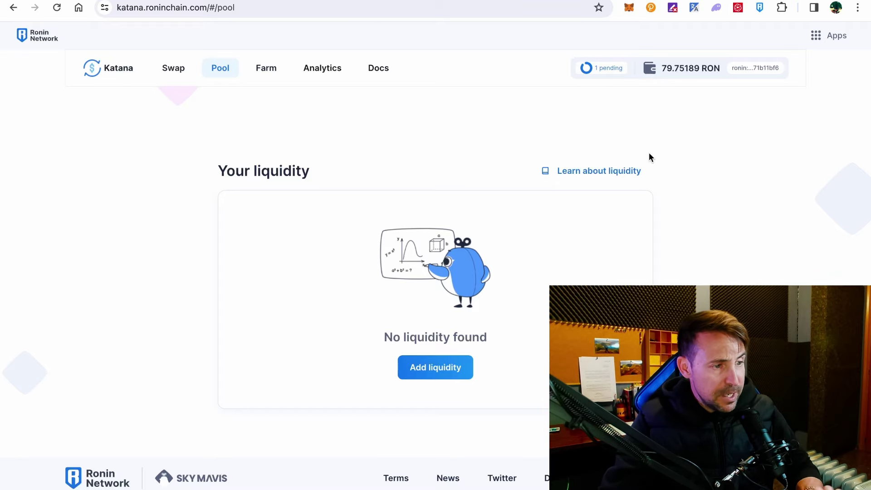
Return to the RON/USDC farm, check the LP tokens available in the wallet and approve Katana's use of the RON-USDC LP
left_click(266, 68)
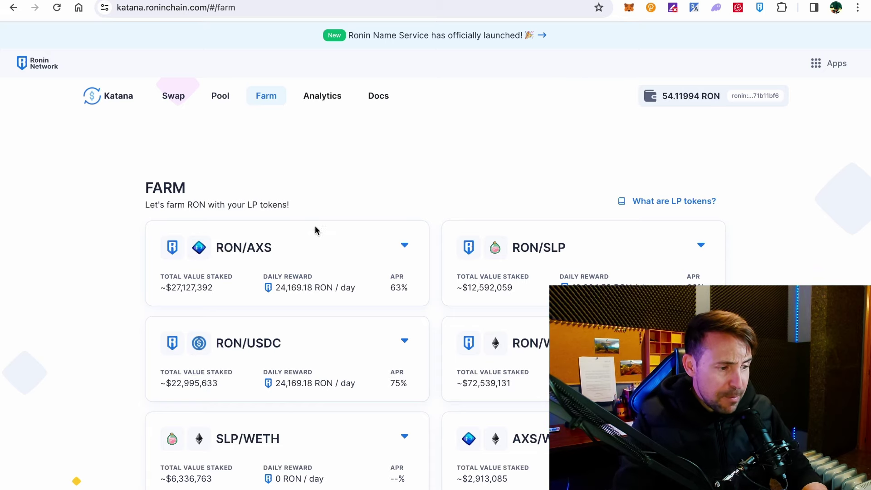
left_click(403, 349)
scroll(437, 297, "down", 4)
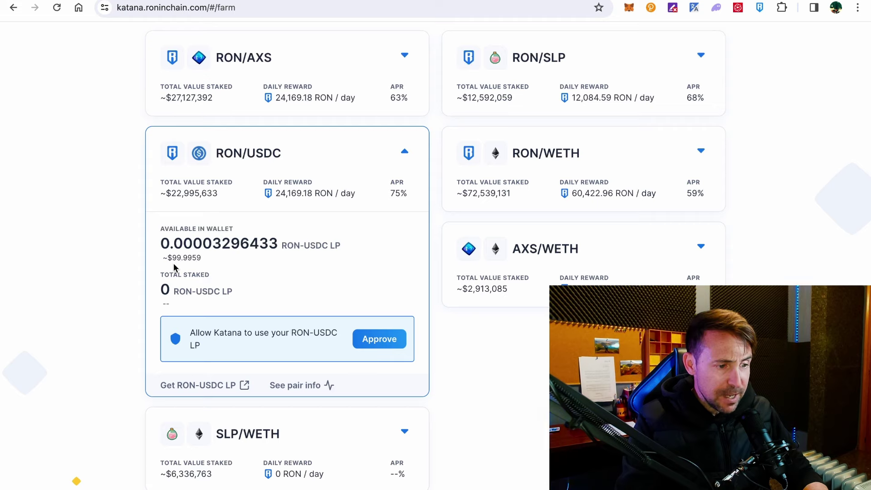
left_click_drag(163, 261, 202, 261)
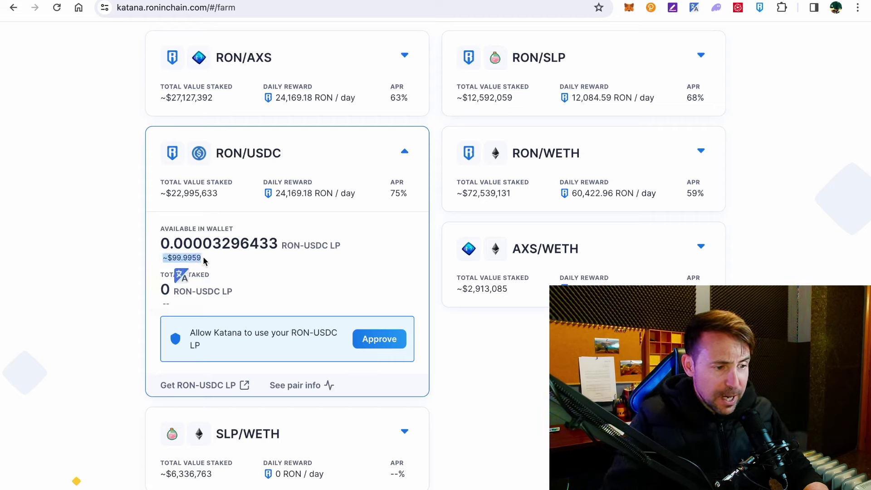
left_click(223, 261)
left_click(313, 287)
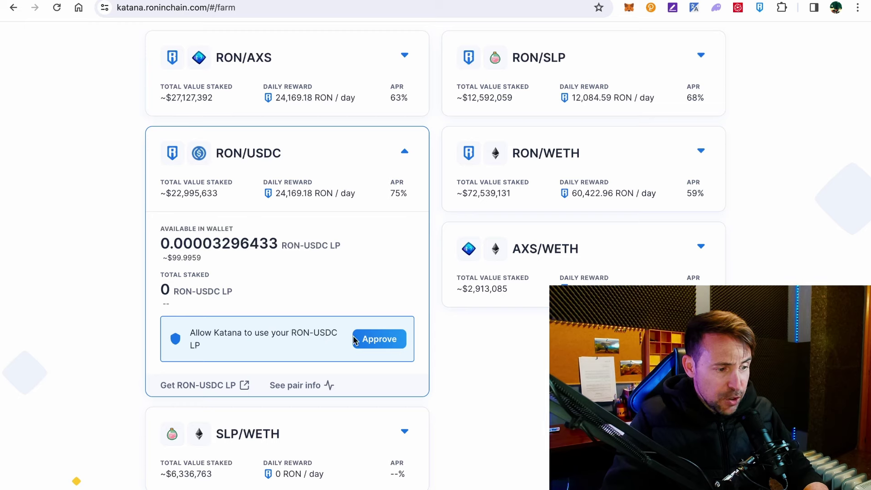
left_click(380, 339)
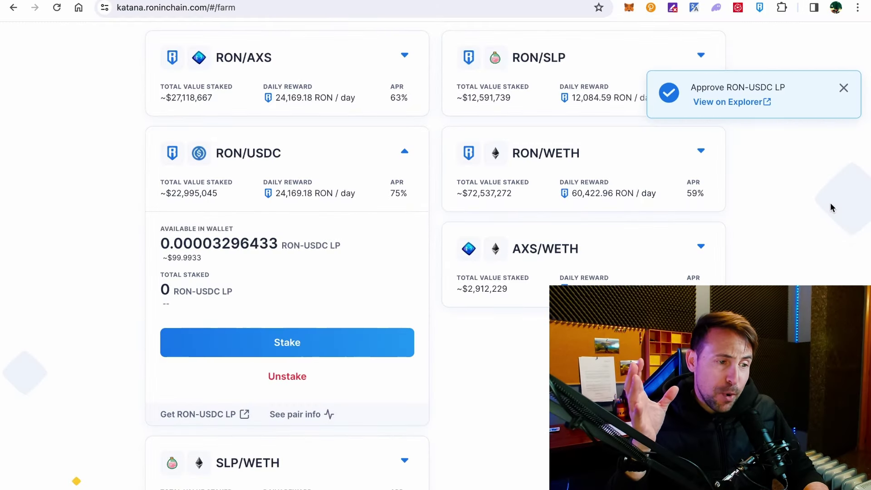
left_click(844, 88)
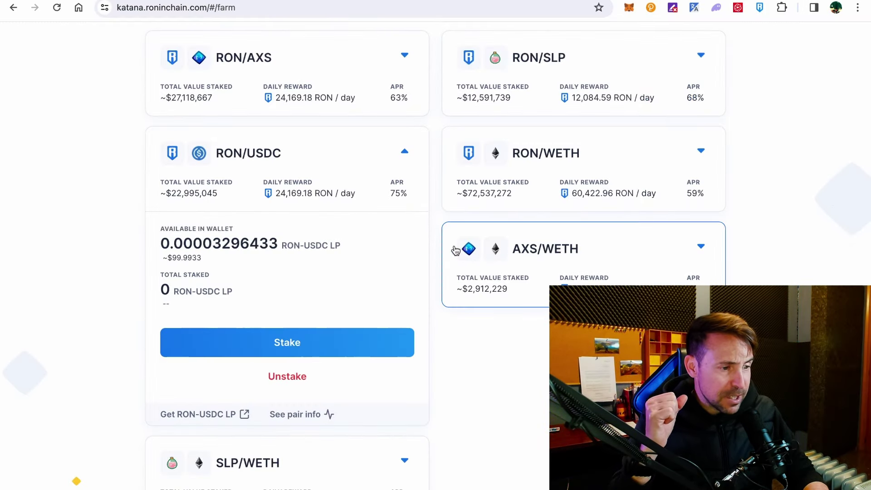
Stake the maximum RON-USDC LP balance in the farm and confirm the transaction in the wallet
left_click(285, 345)
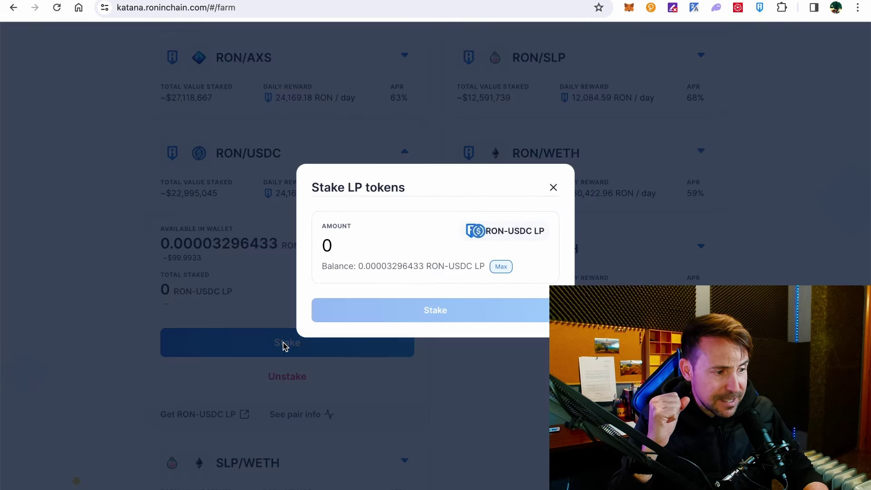
left_click(501, 267)
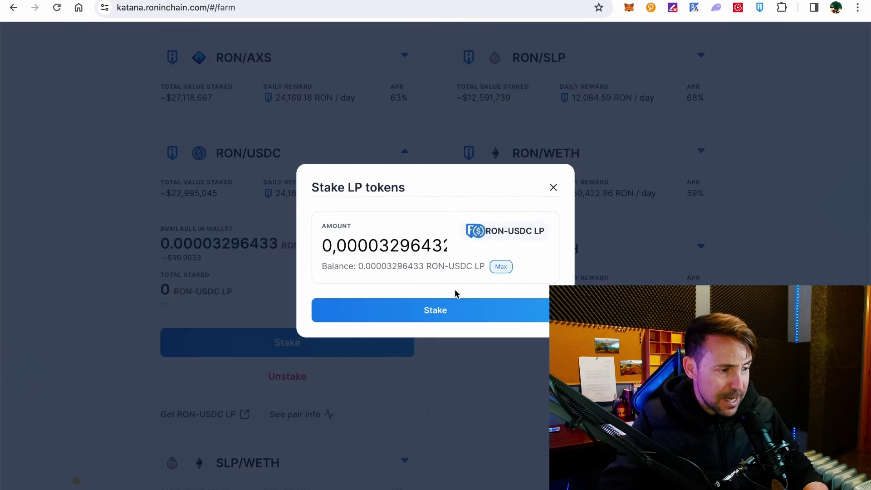
left_click(434, 312)
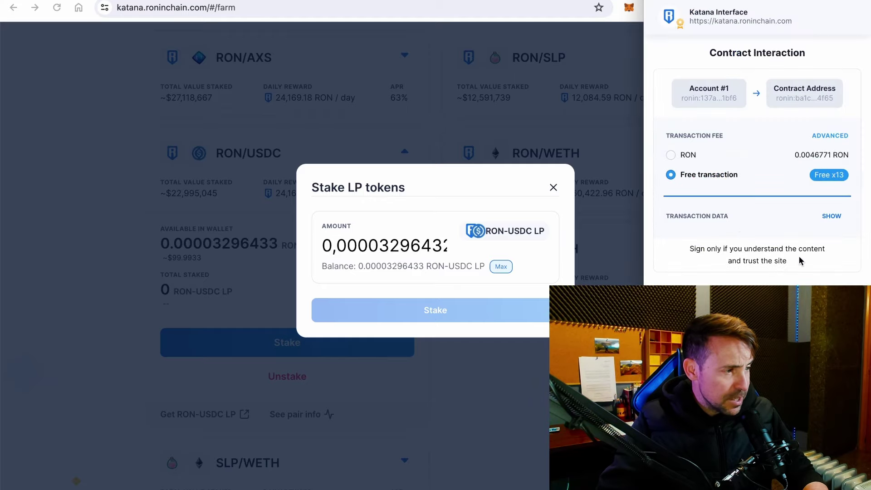
key("Return")
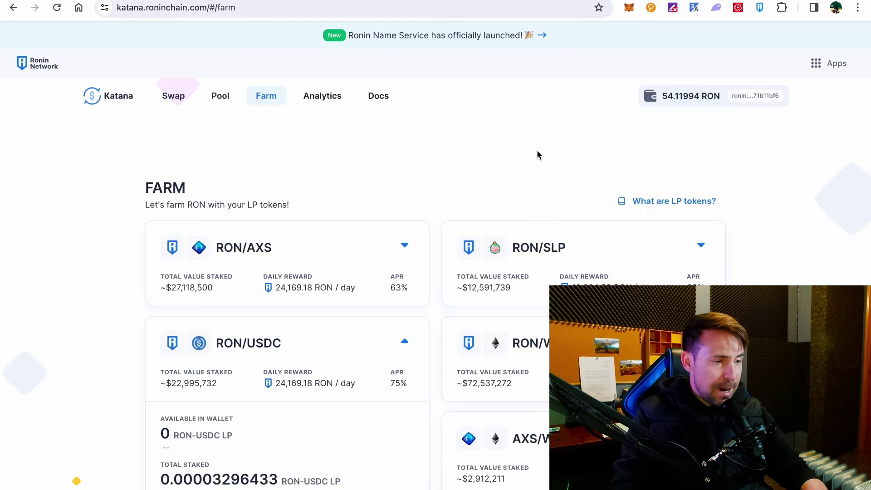
Examine the RON/USDC farm's total staked and claimable RON rewards, then collapse its details
left_click(538, 146)
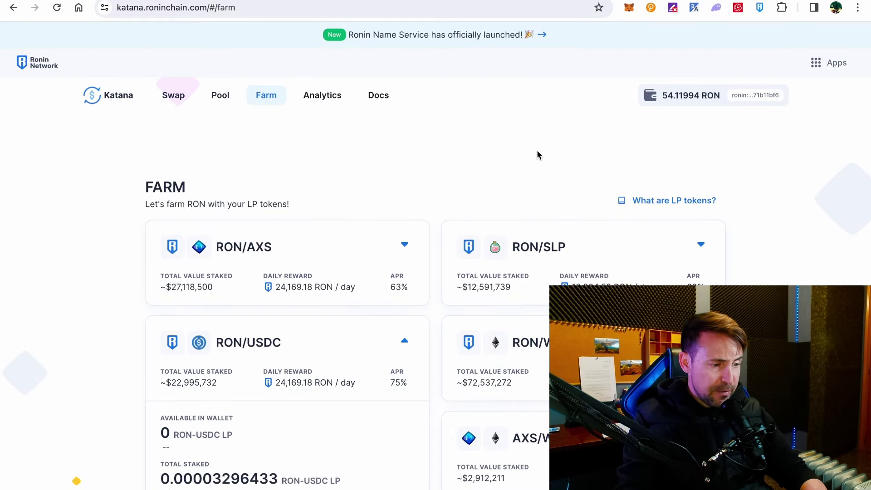
scroll(537, 152, "down", 3)
scroll(538, 156, "down", 1)
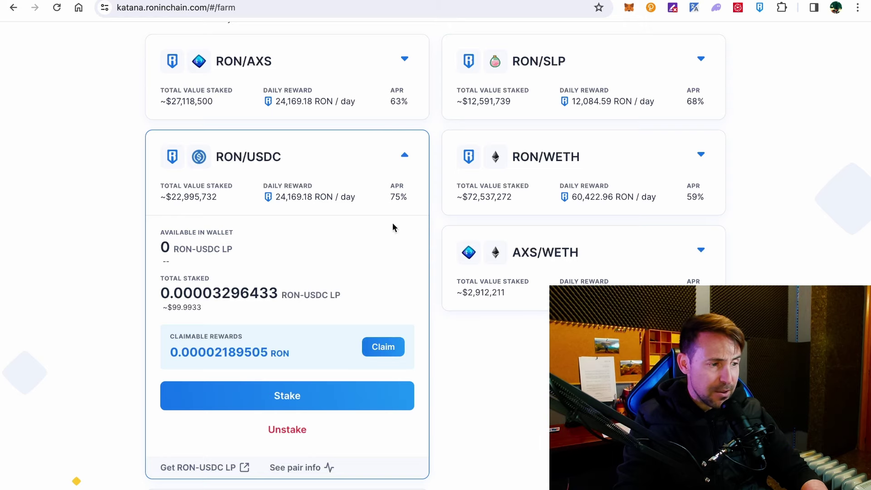
left_click_drag(216, 353, 271, 352)
left_click(220, 350)
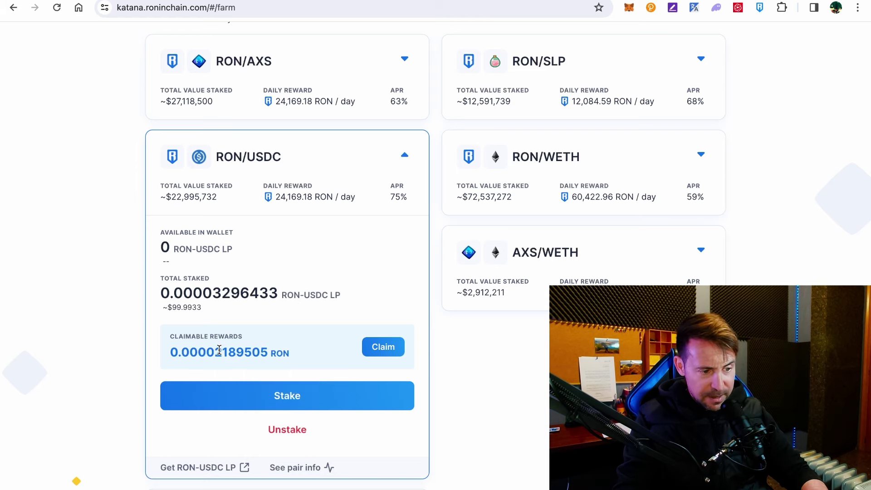
left_click_drag(210, 352, 242, 353)
left_click(405, 155)
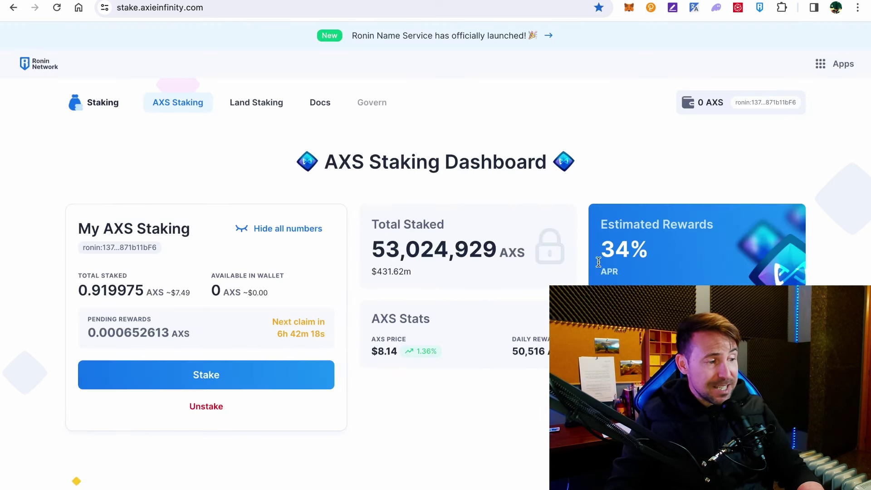
Examine the estimated rewards APR on the AXS Staking Dashboard
left_click_drag(606, 254, 638, 254)
left_click(647, 246)
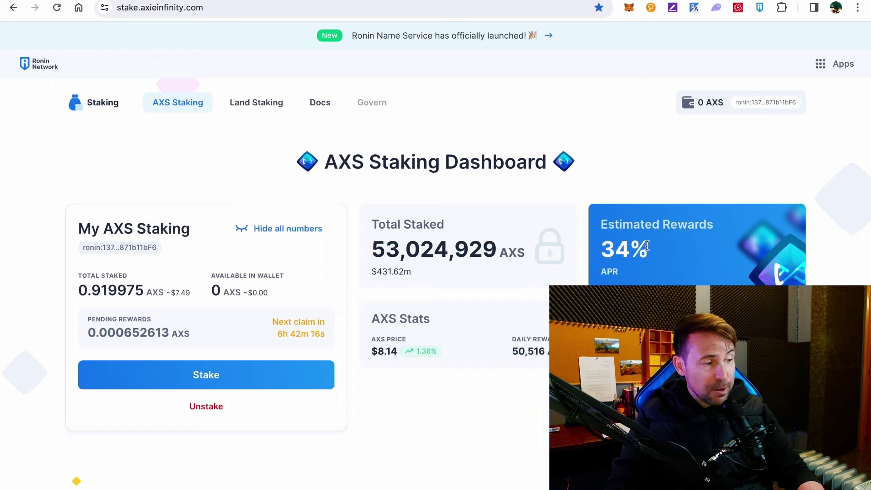